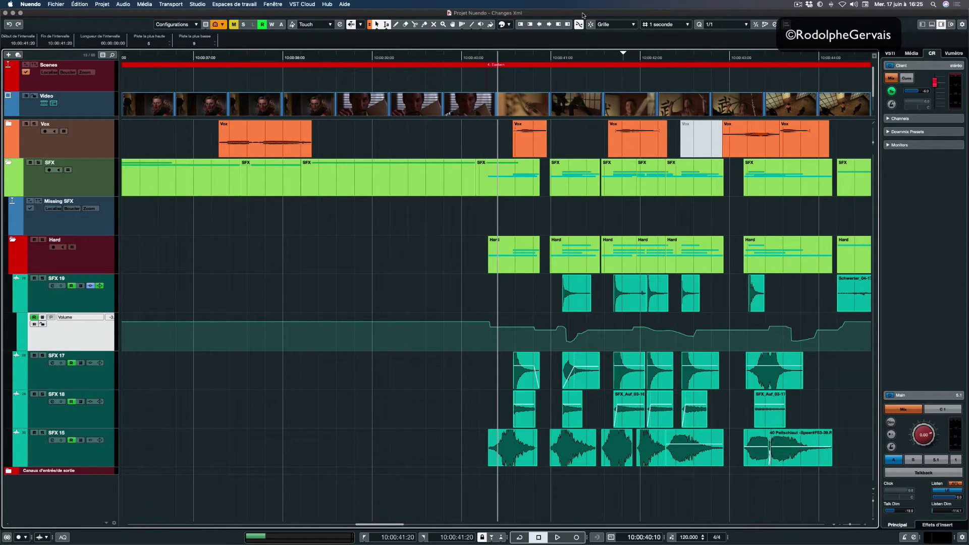
Step: Select the tracks from SFX 19 through SFX 15
click(56, 4)
mouse_move(101, 120)
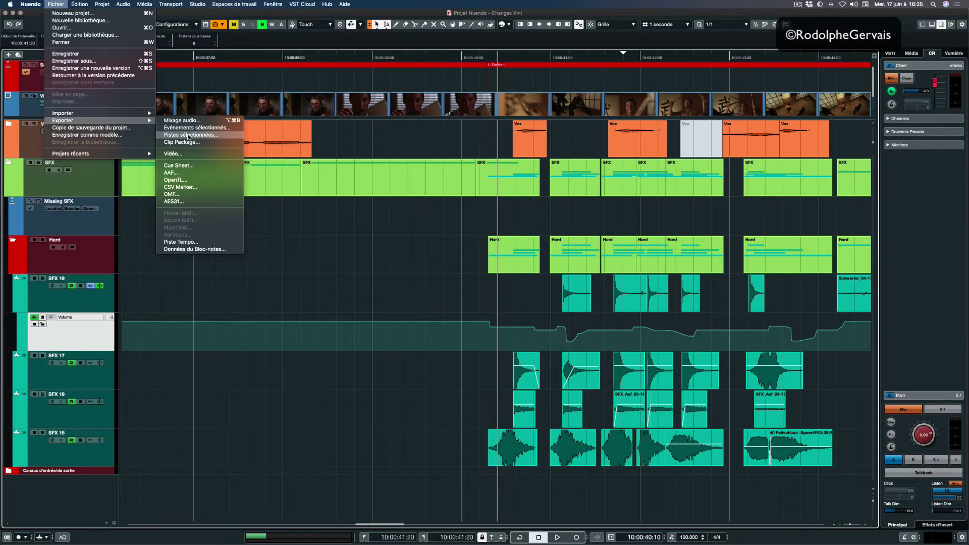
click(48, 300)
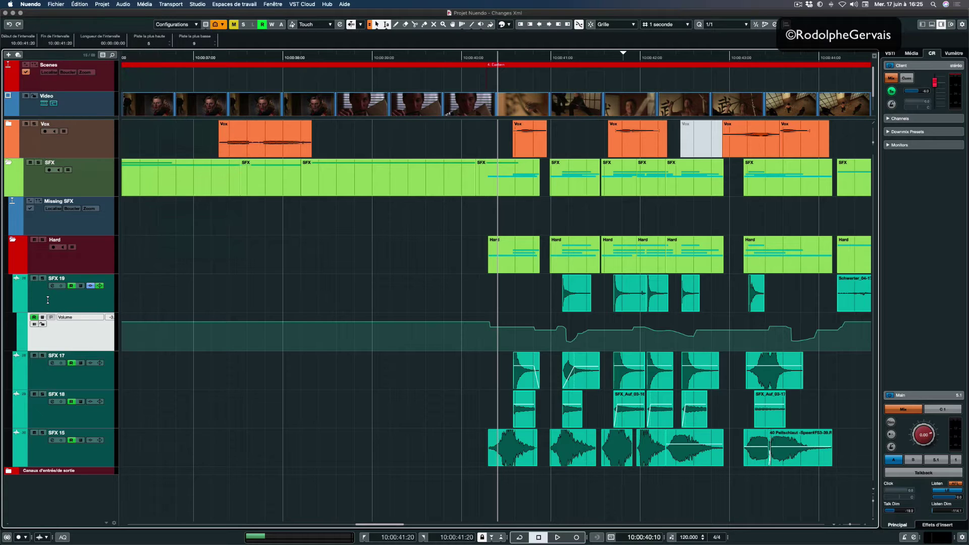
click(48, 300)
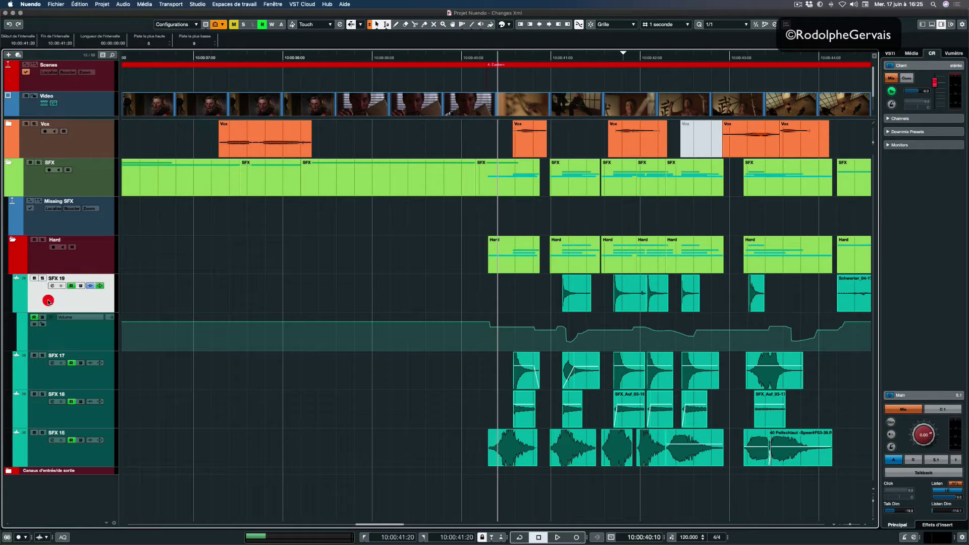
shift+click(55, 462)
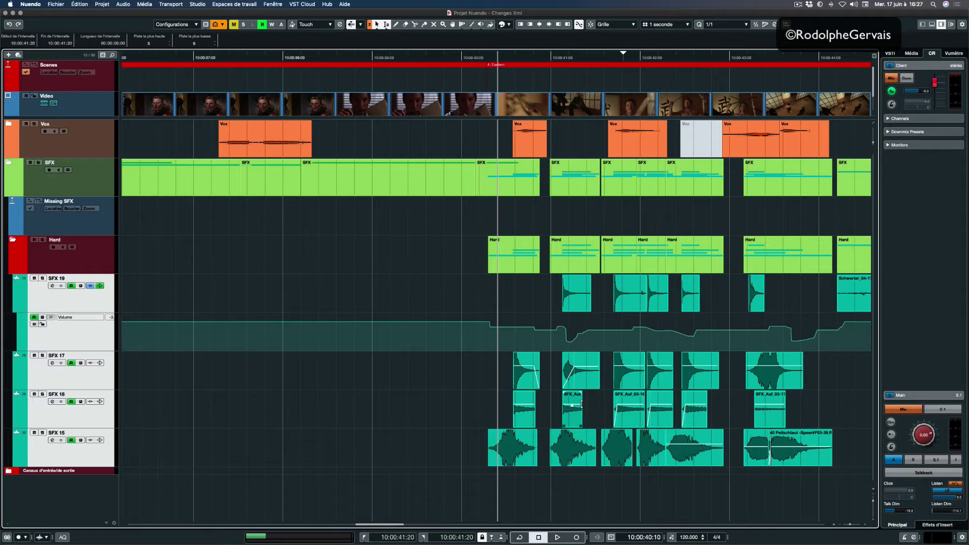
Step: Examine the channel settings of track SFX 19 and the curve of its FabFilter Pro-Q 3 insert, closing both windows
click(98, 309)
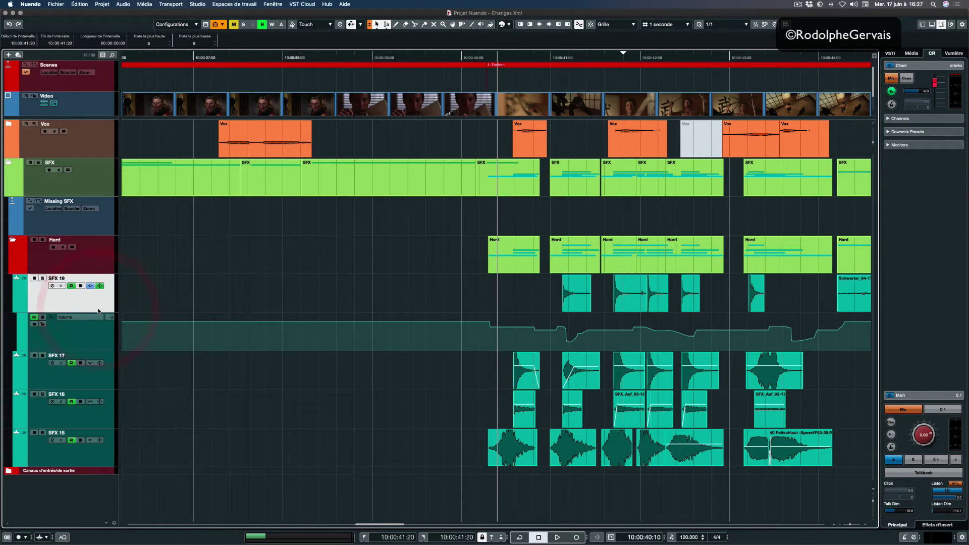
key(e)
drag(361, 139, 362, 176)
click(298, 221)
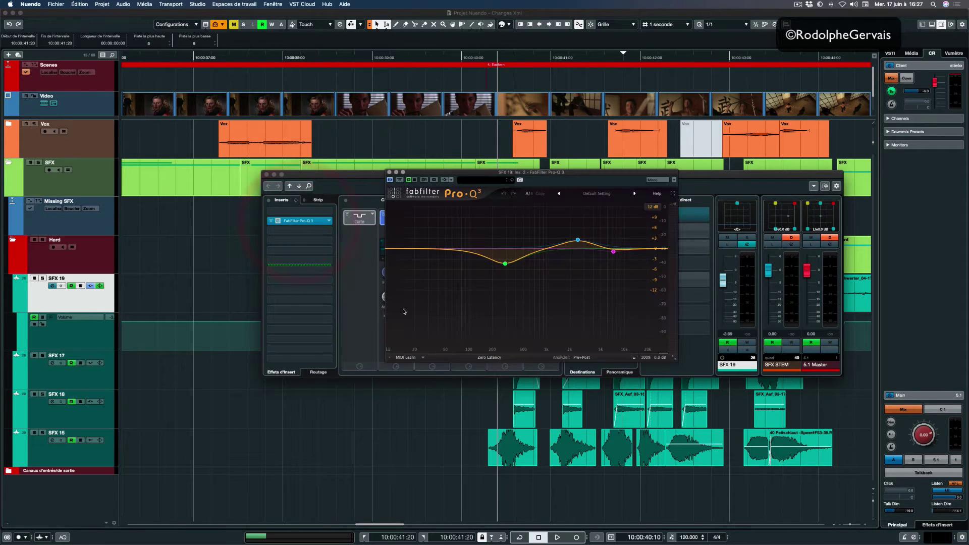
click(389, 173)
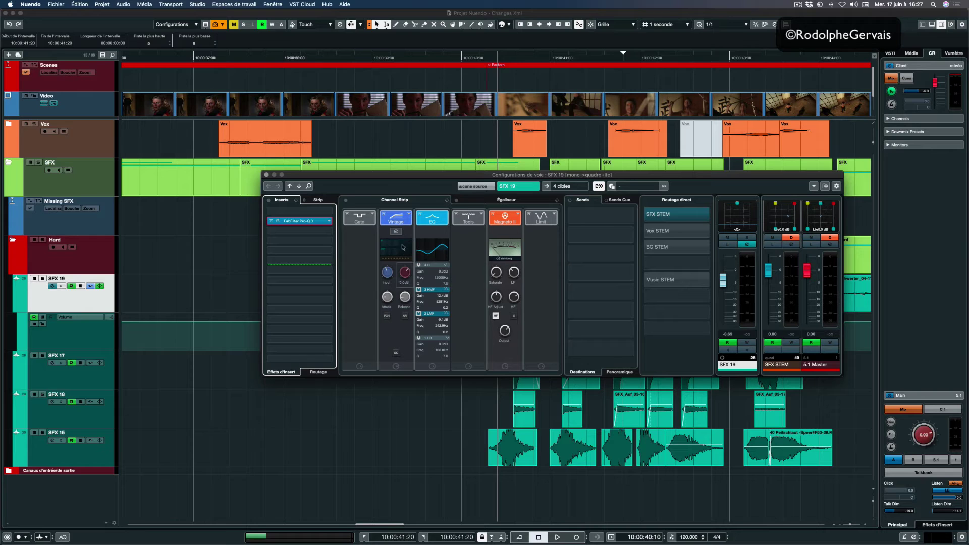
click(267, 174)
Step: Export the tracks from SFX 19 through SFX 15 with referenced media files as "Export Test.xml" on the Audio drive
shift+click(93, 458)
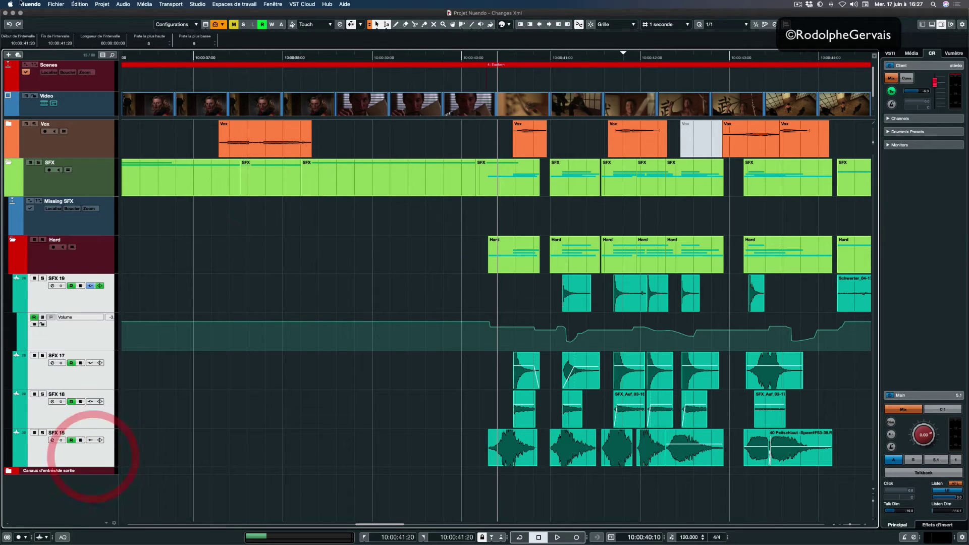
click(55, 4)
mouse_move(66, 120)
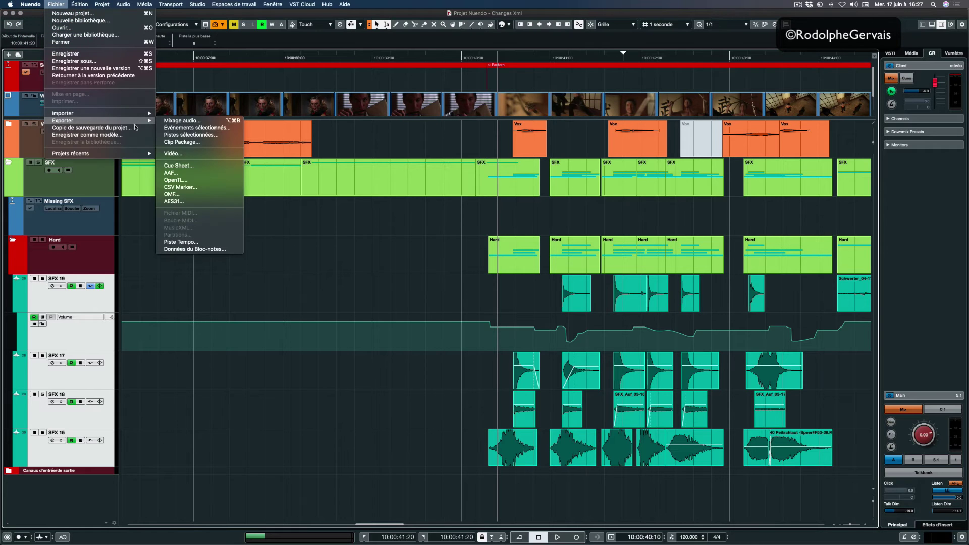
click(196, 136)
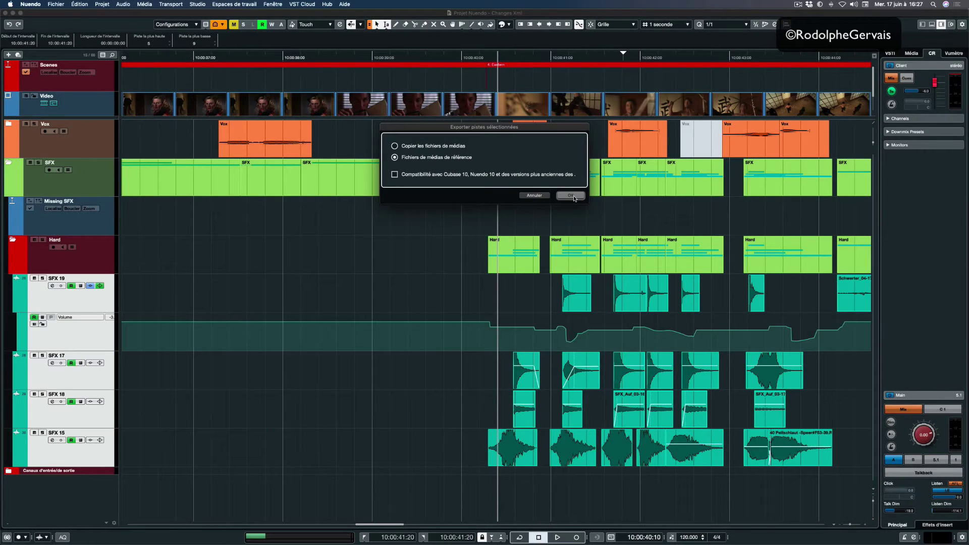
click(571, 197)
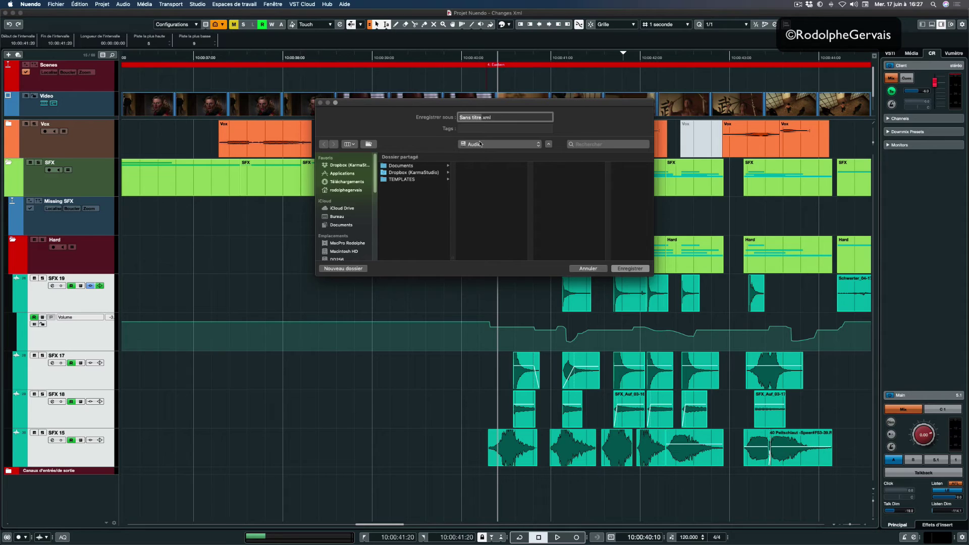
text(Export Test)
click(622, 269)
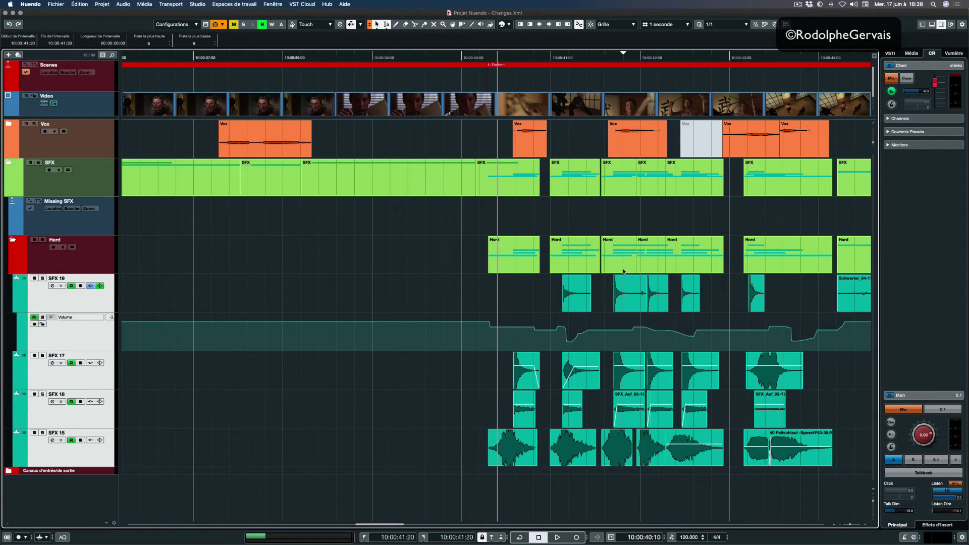
Step: Switch to Finder, preview Export Test.xml on the Audio drive, and return to Nuendo
key(super+Tab)
click(484, 277)
click(399, 75)
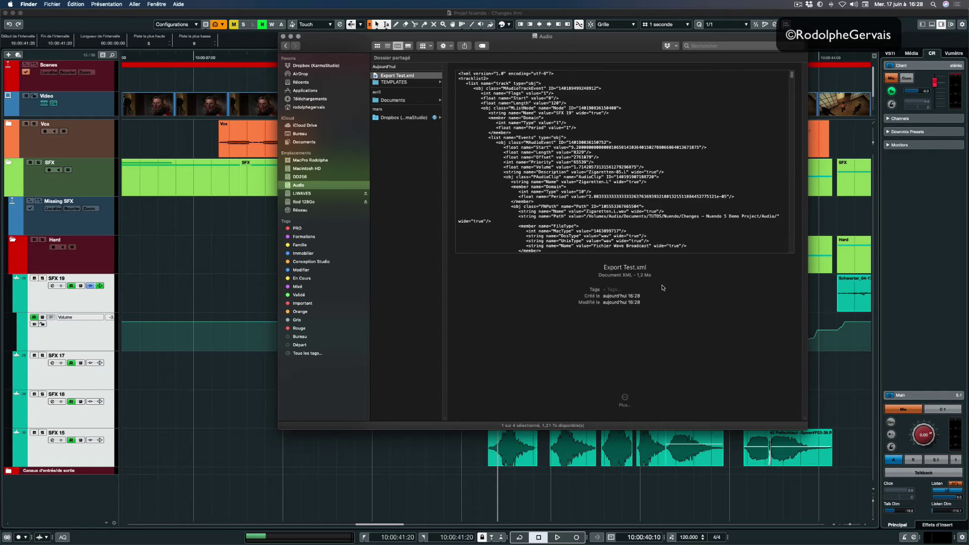
click(268, 15)
Step: Create a new project in a new "test export" folder on the Audio drive, accepting the proposed project settings
click(57, 4)
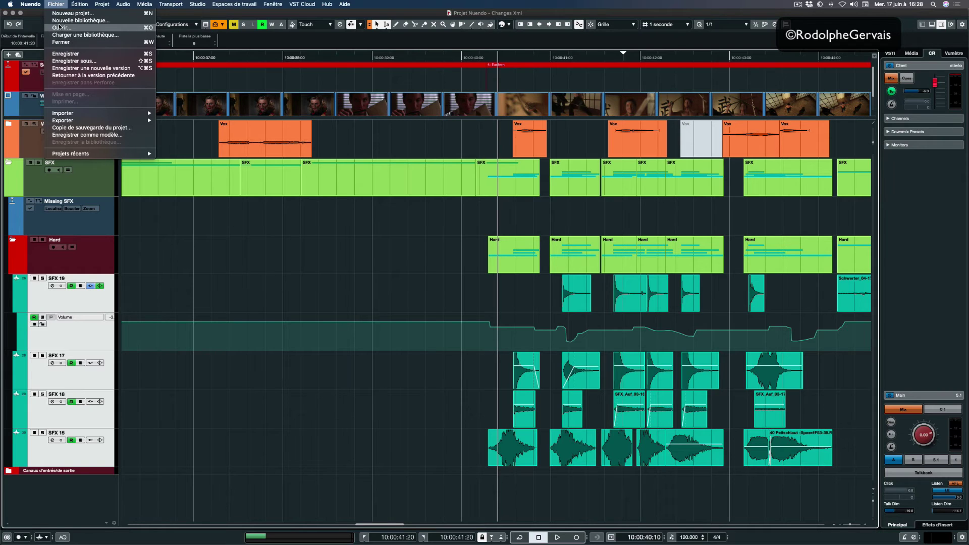
click(60, 13)
click(500, 225)
click(296, 225)
click(202, 220)
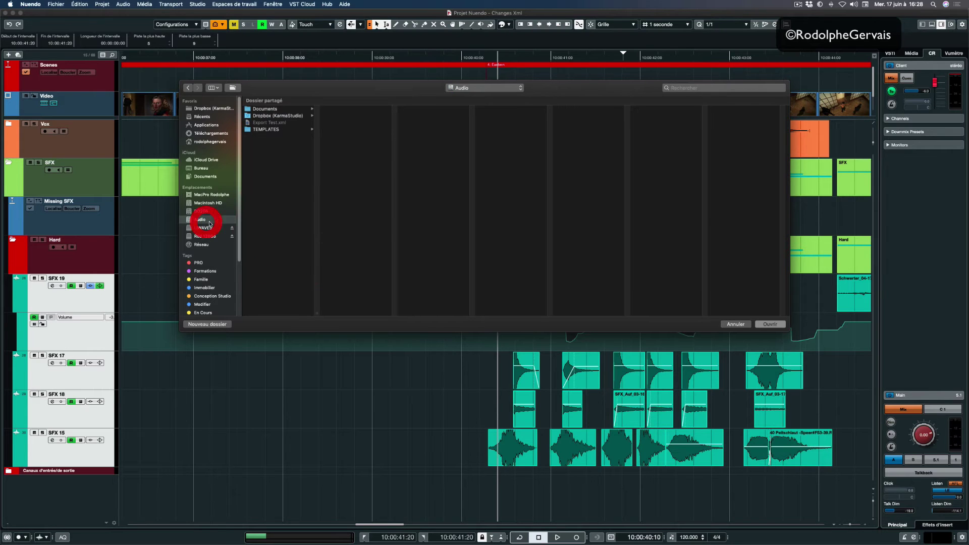
click(223, 324)
text(test import)
key(Return)
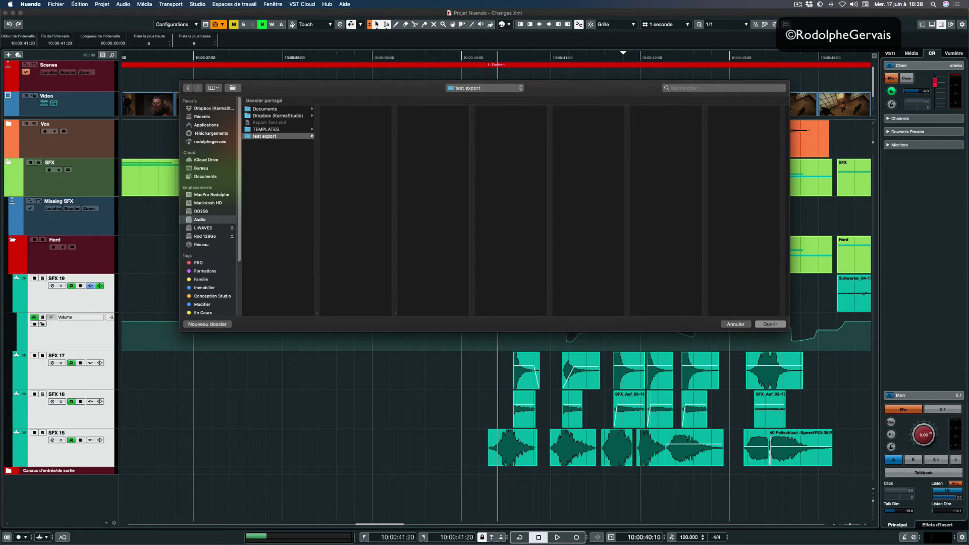
click(770, 324)
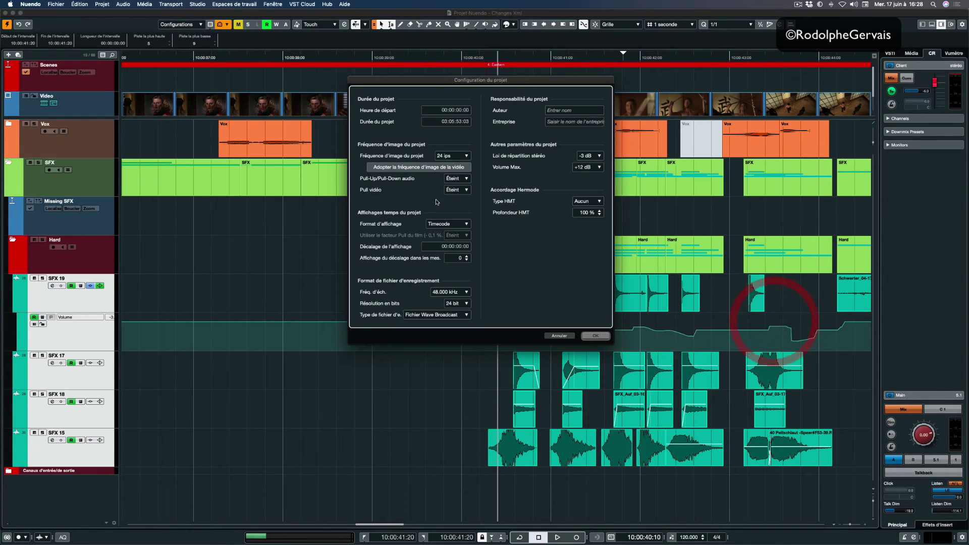
click(595, 335)
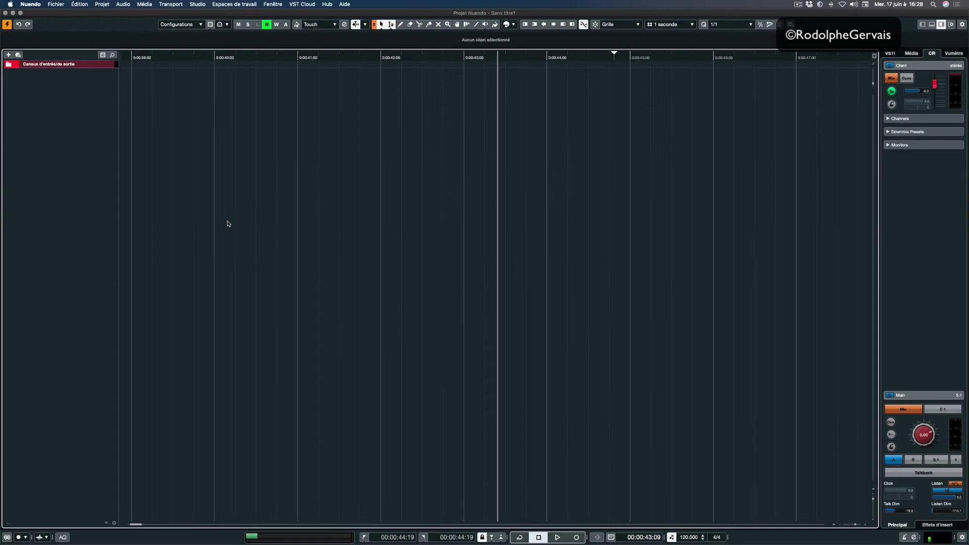
Step: Open Export Test.xml from the Audio drive as a track archive for import into the new project
click(55, 4)
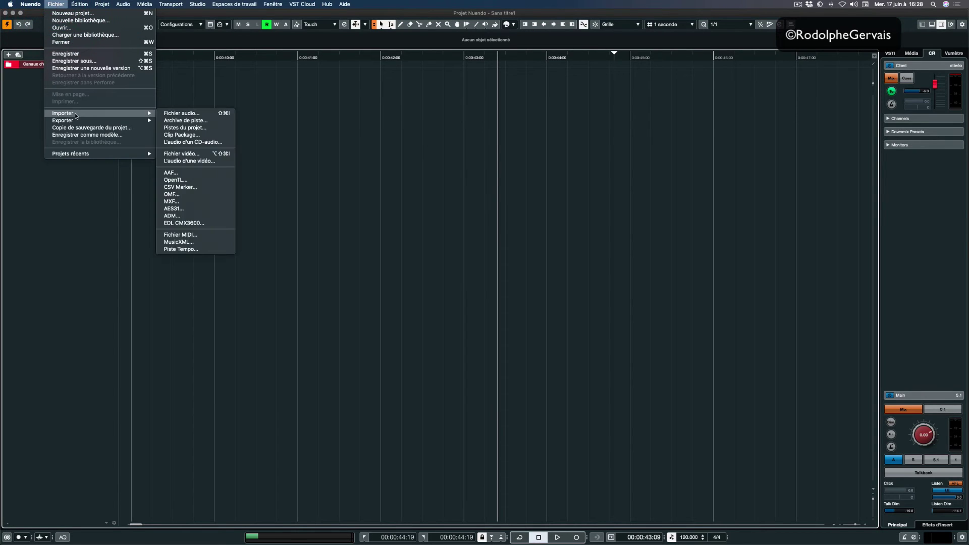
mouse_move(77, 113)
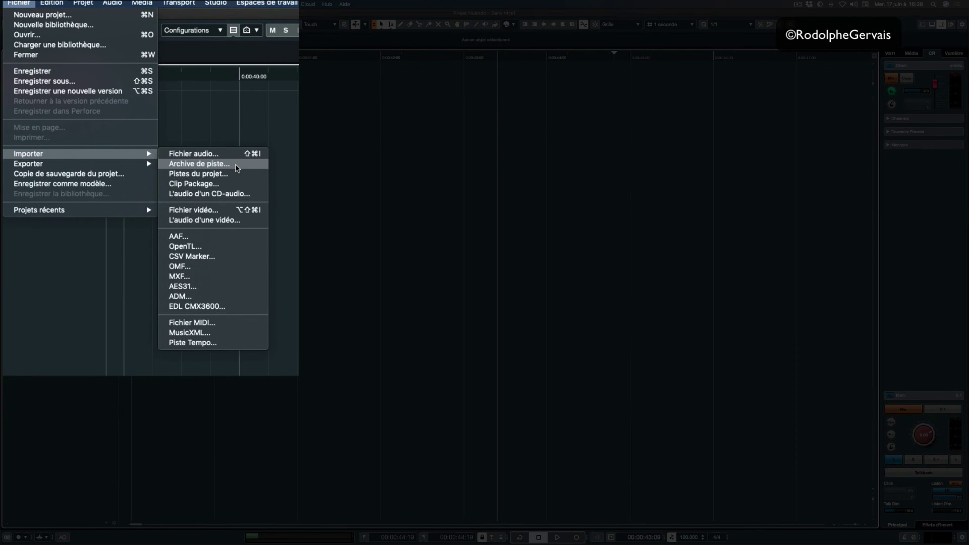
mouse_move(129, 164)
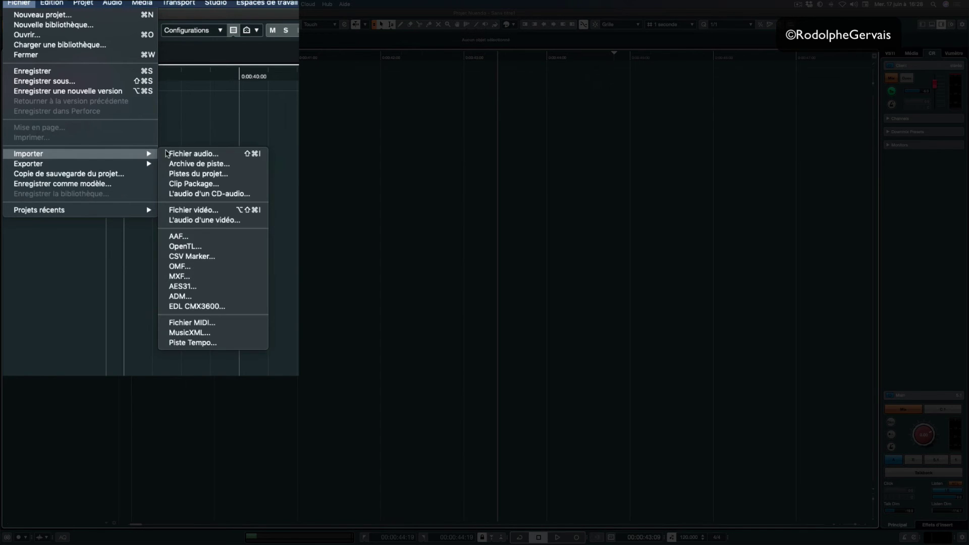
click(222, 165)
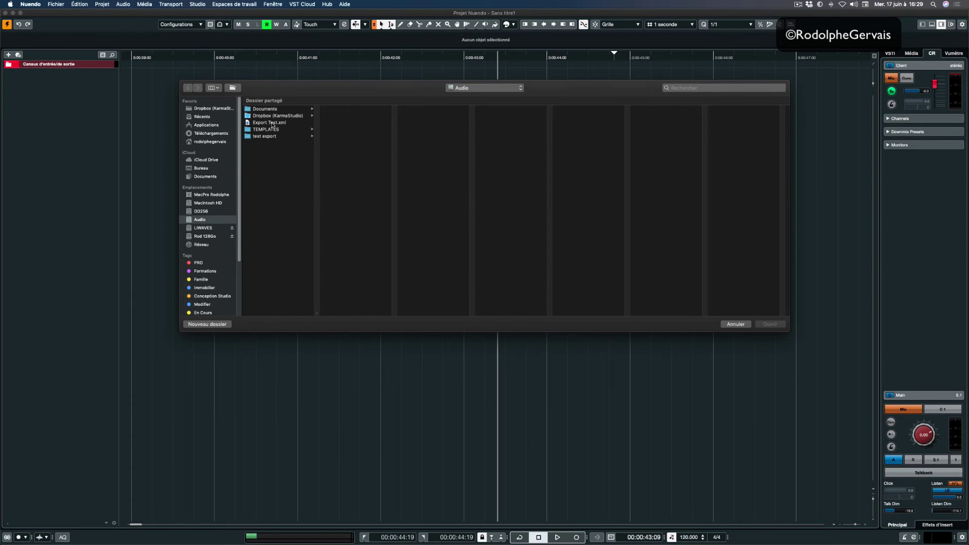
click(272, 123)
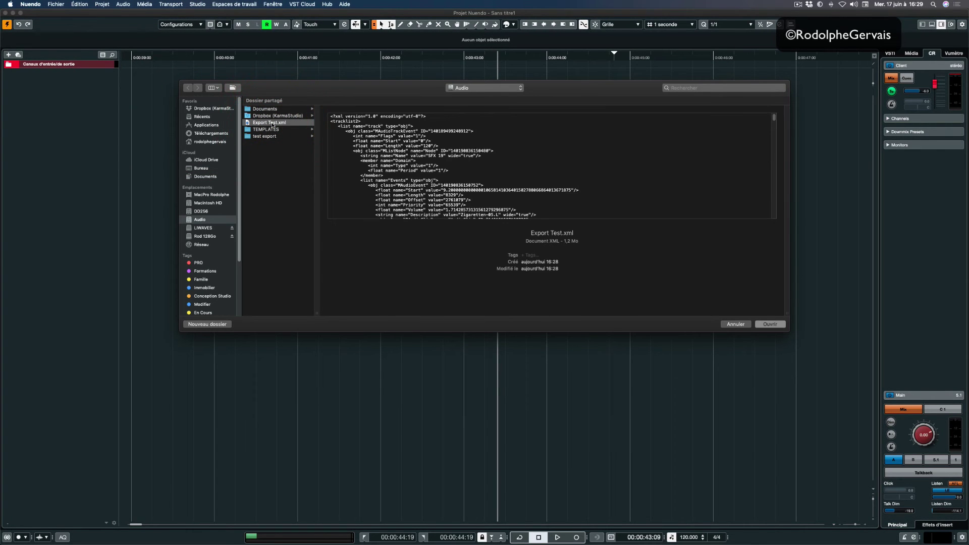
double_click(273, 123)
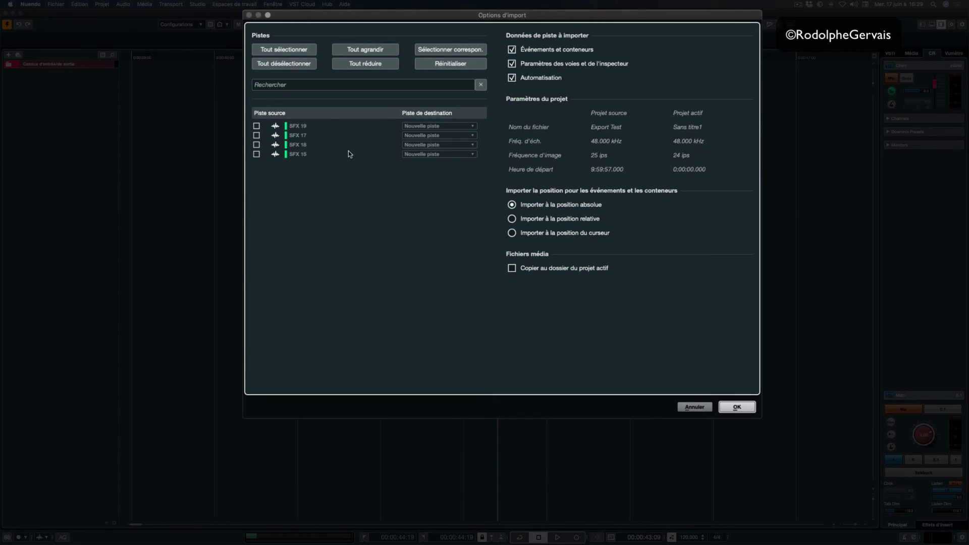
Step: Import all four source tracks, SFX 19, SFX 17, SFX 18 and SFX 15, as new tracks at their absolute position
click(256, 125)
click(256, 136)
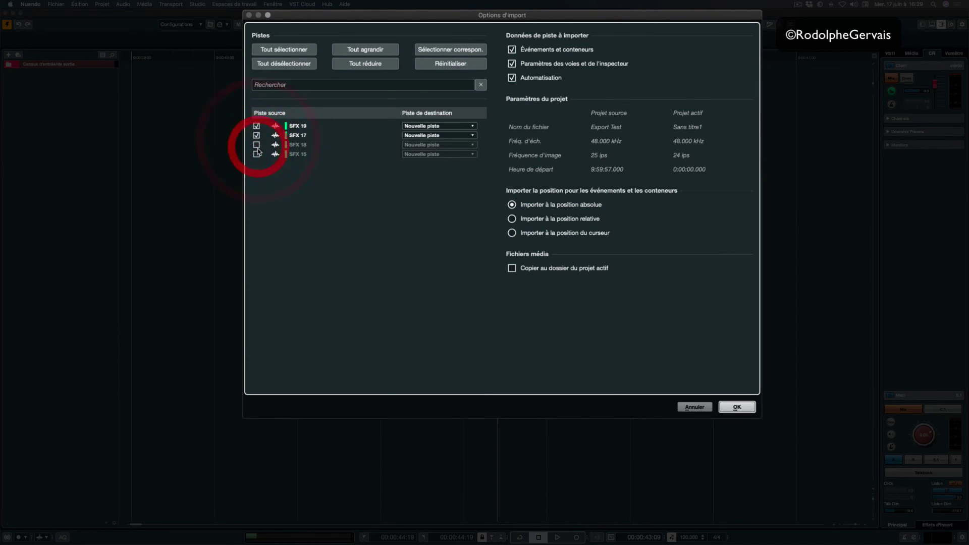
click(257, 145)
click(256, 155)
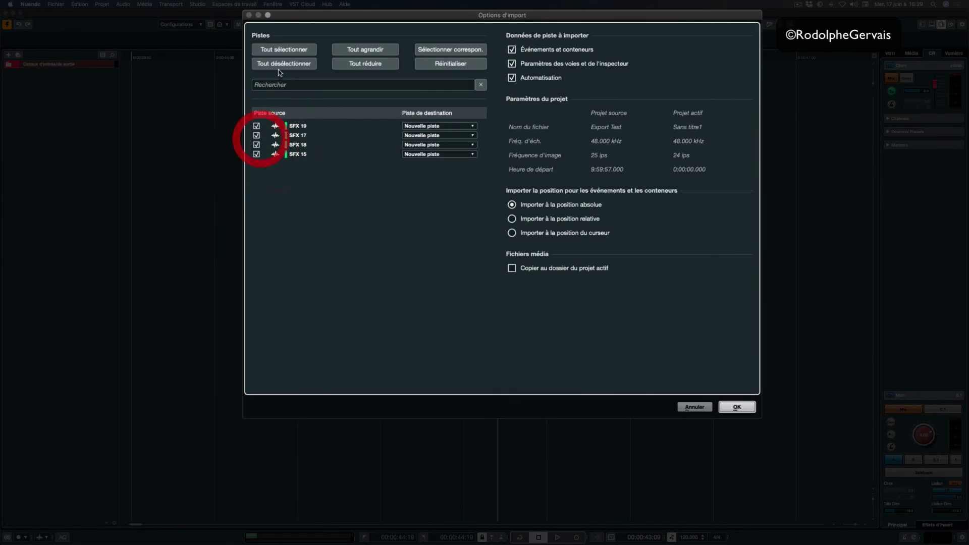
click(278, 50)
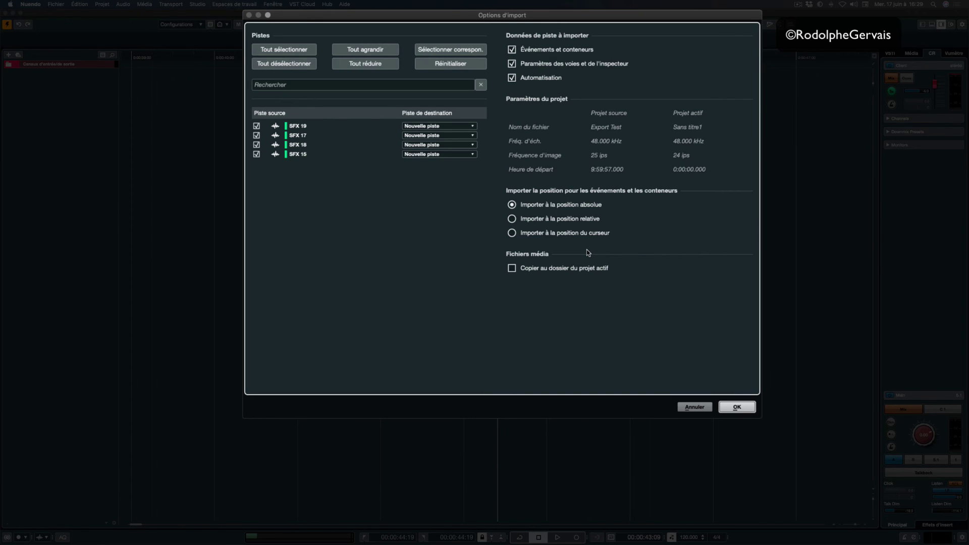
click(739, 410)
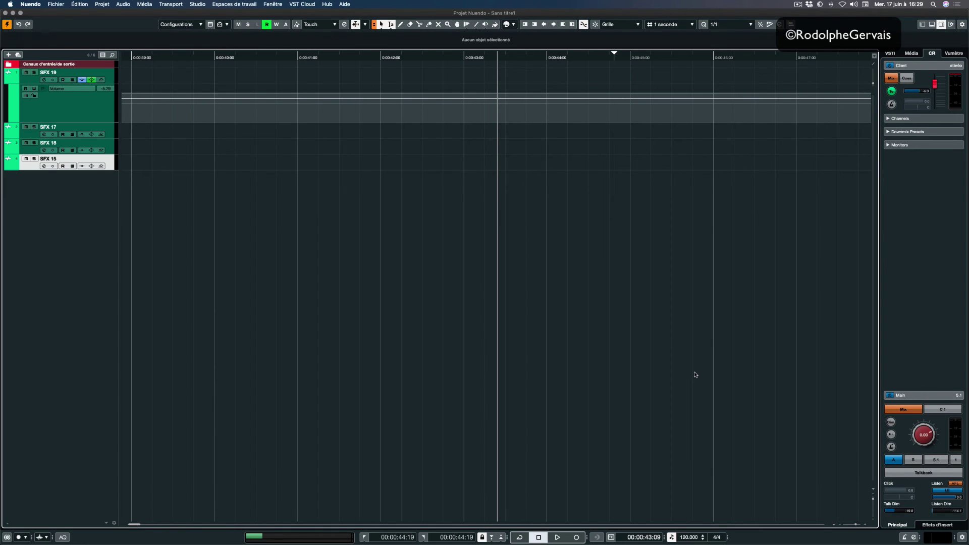
Step: Select the cluster of events between about 10:00:40 and 10:00:44 on all four tracks and zoom to the selection
key(shift+f)
drag(408, 109, 481, 511)
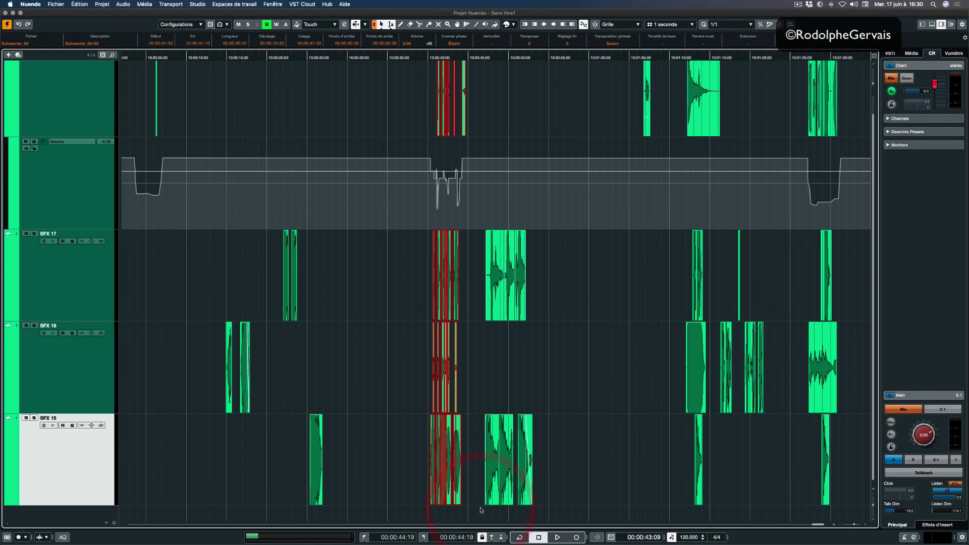
key(alt+s)
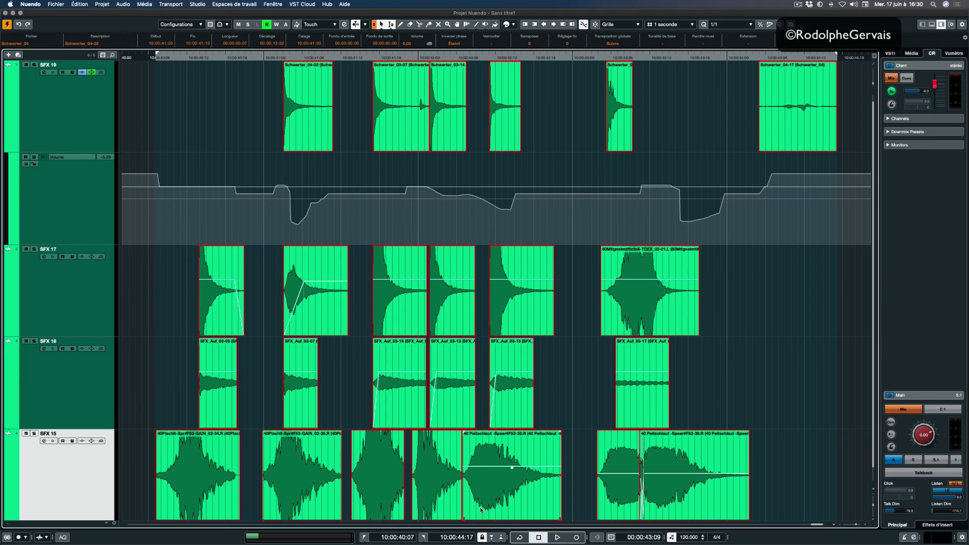
Step: Enable automation reading for the volume of track SFX 19
click(79, 184)
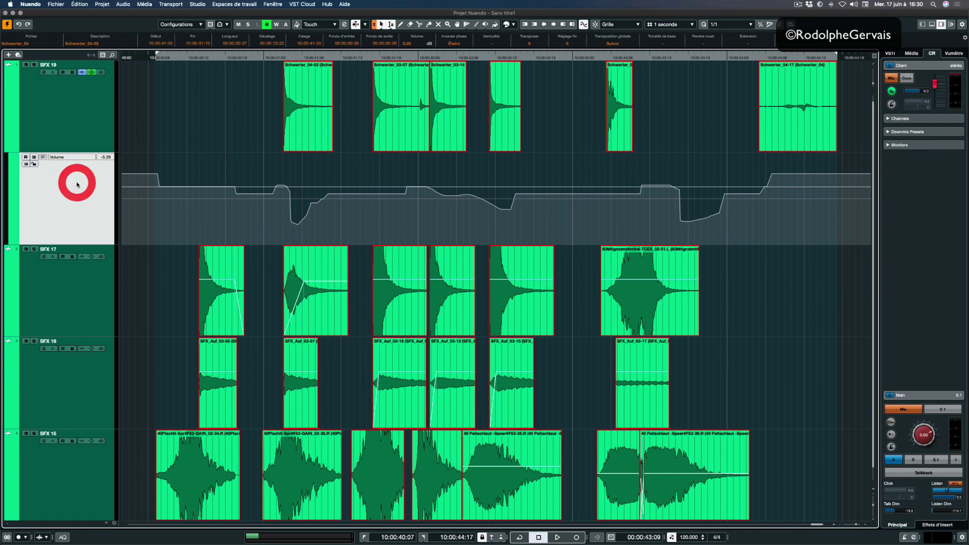
click(26, 157)
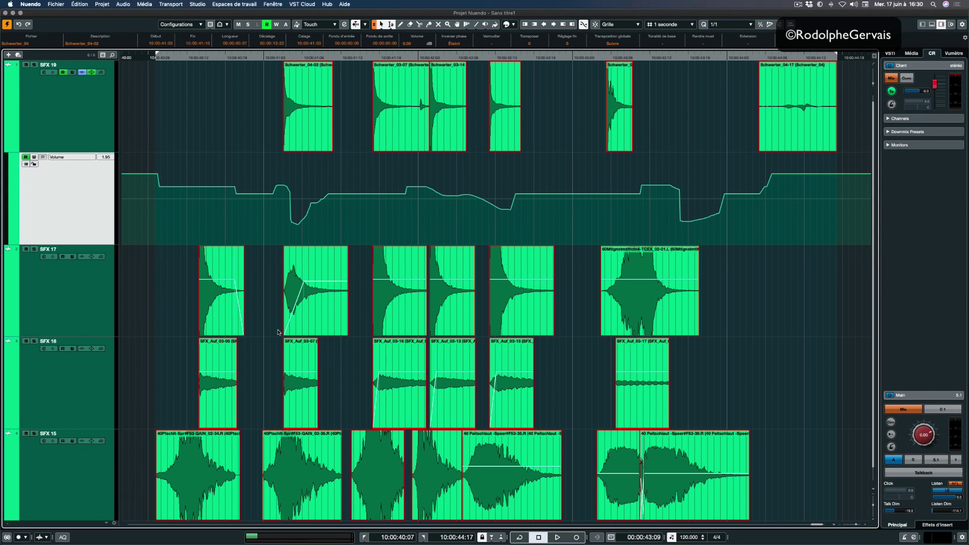
Step: Check the imported SFX 19 track's channel strip and FabFilter Pro-Q 3 settings, closing both windows
click(89, 122)
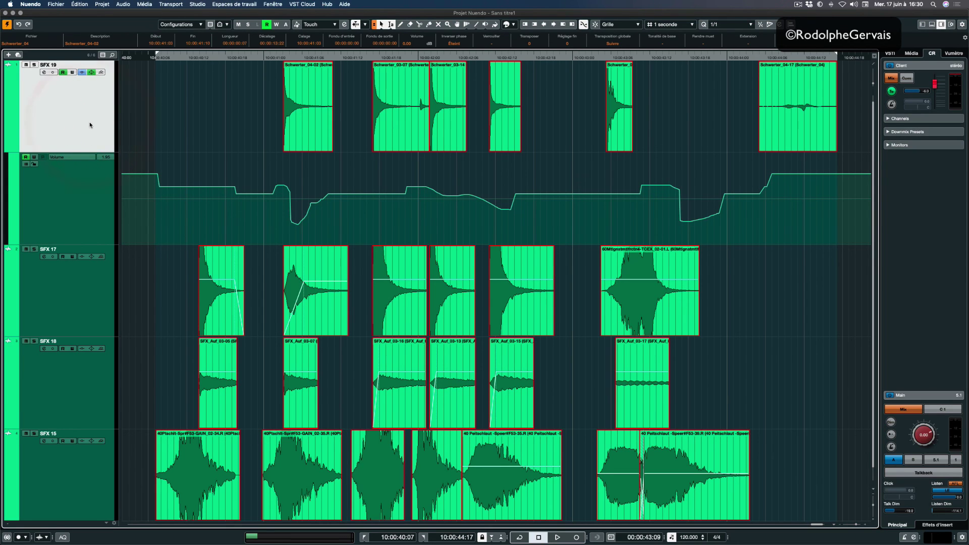
key(e)
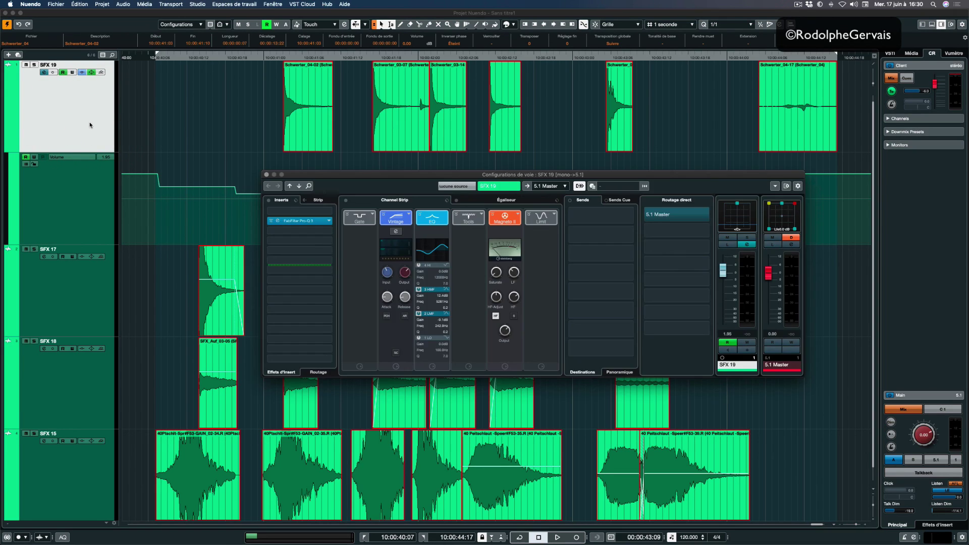
click(295, 220)
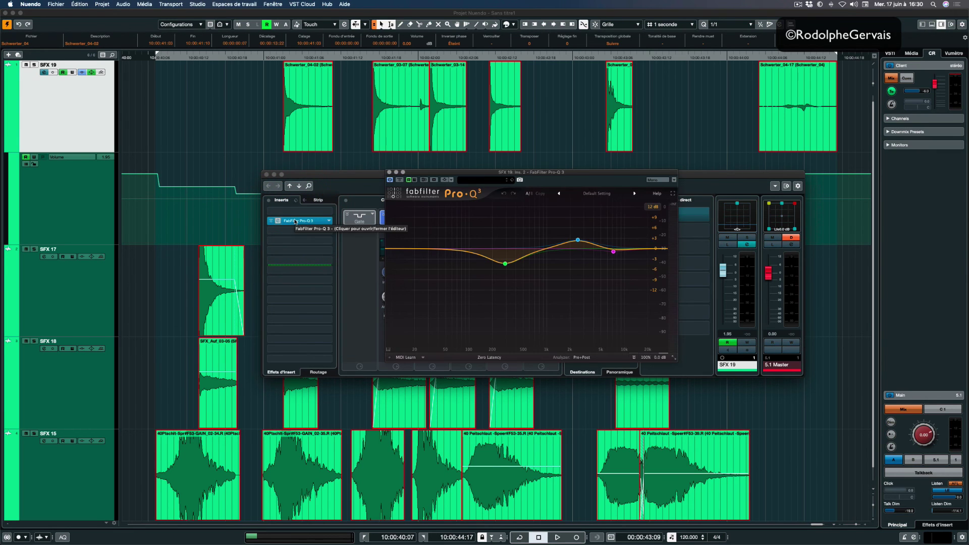
click(389, 173)
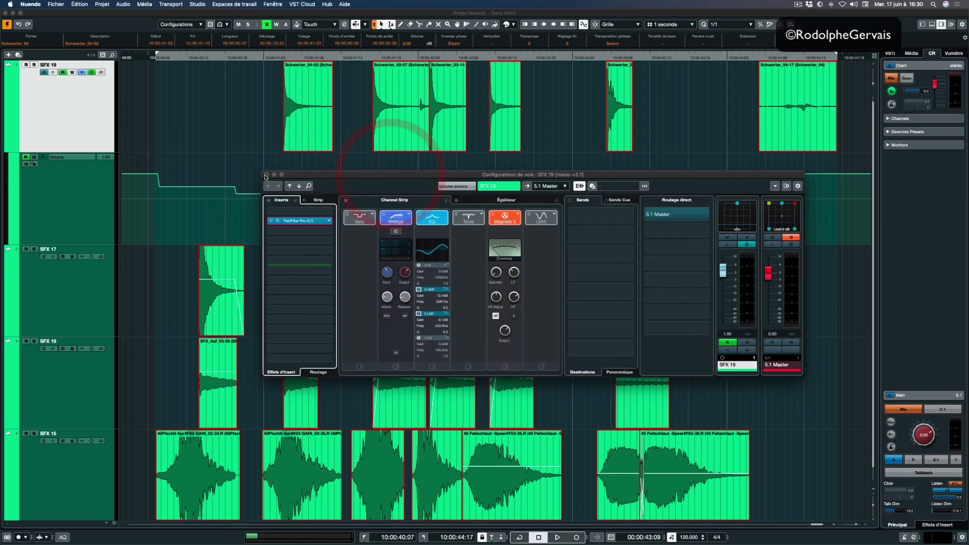
click(266, 174)
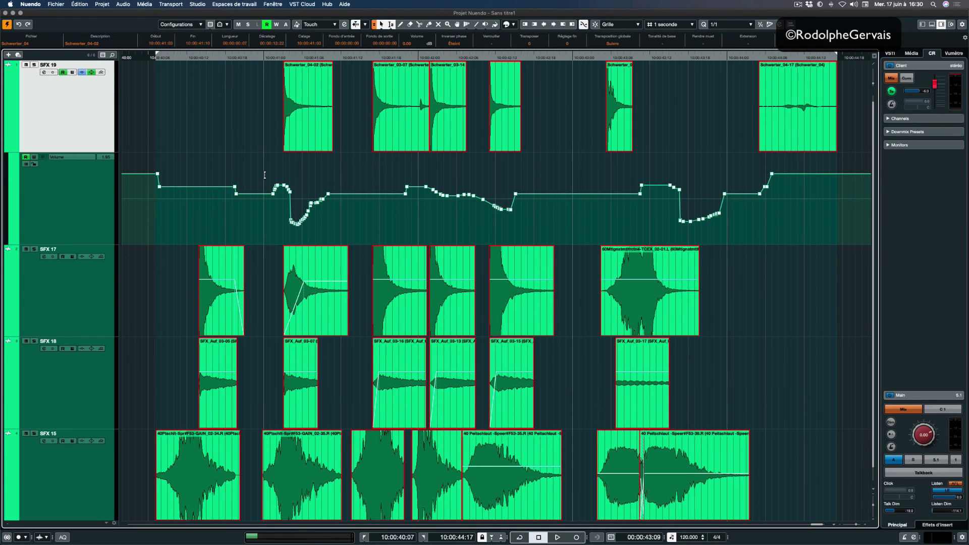